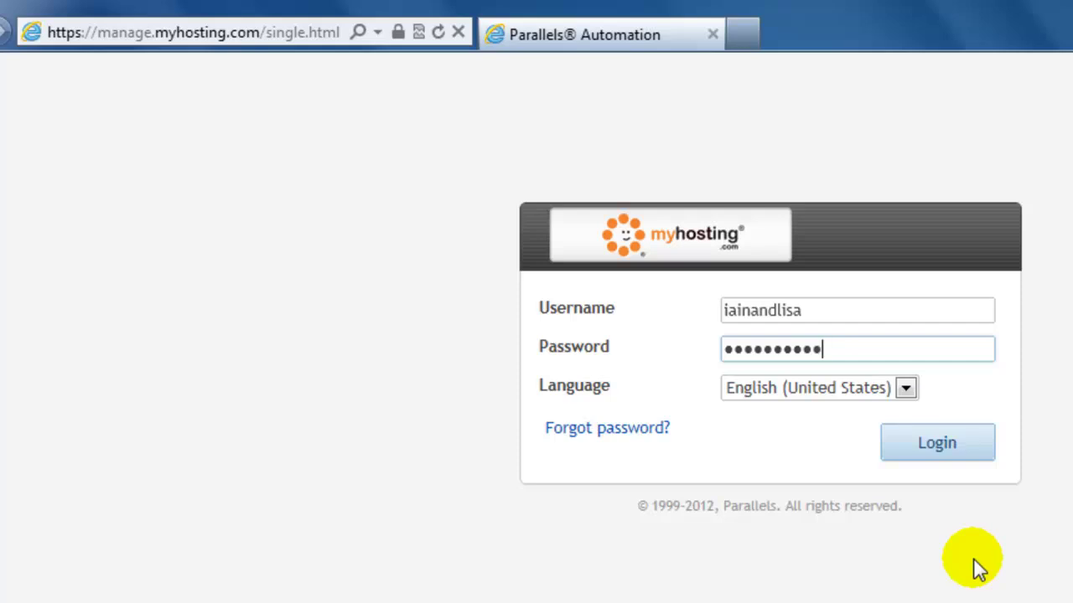
Log in to the myhosting.com control panel with the hosting account credentials
{"action": "left_click", "coordinate": [960, 452]}
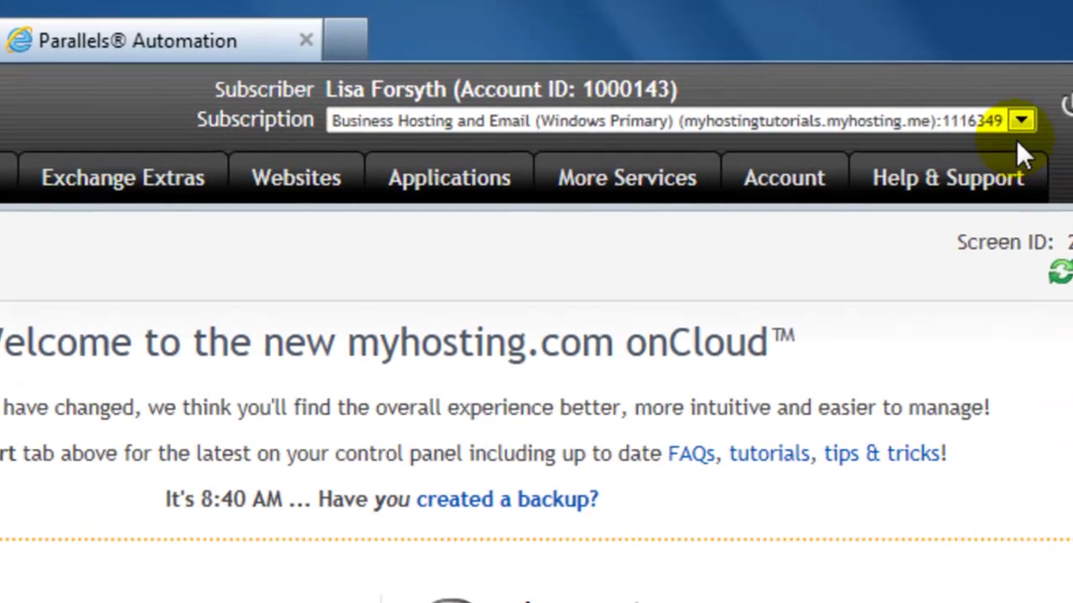
Switch to the myhostingtutorials.myhosting.me subscription and open the tutorials mailbox's Outlook 2010 POP3 instructions
{"action": "left_click", "coordinate": [1018, 120]}
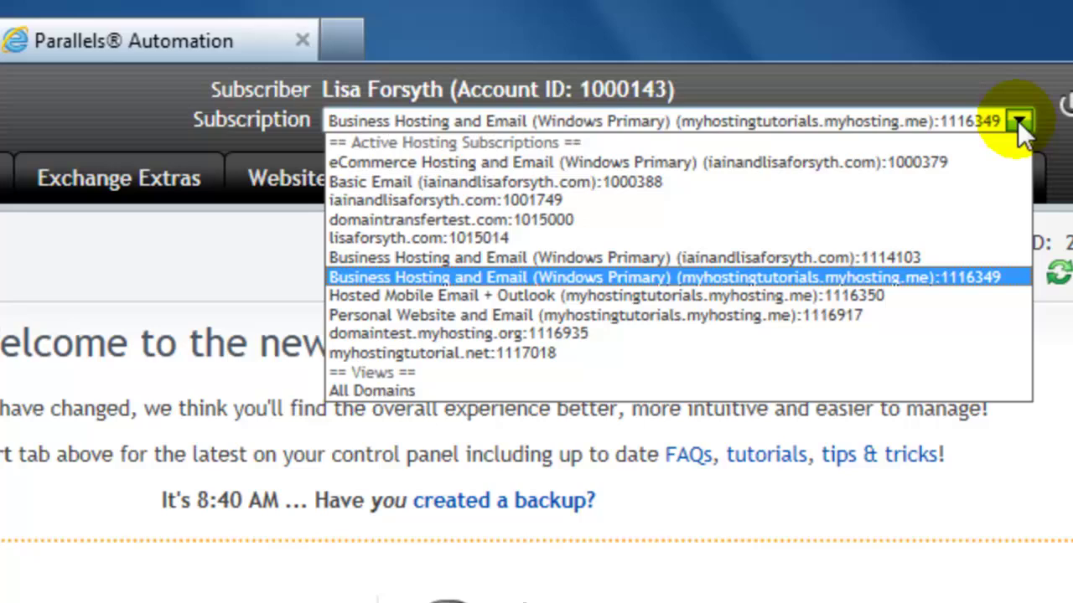
{"action": "left_click", "coordinate": [965, 275]}
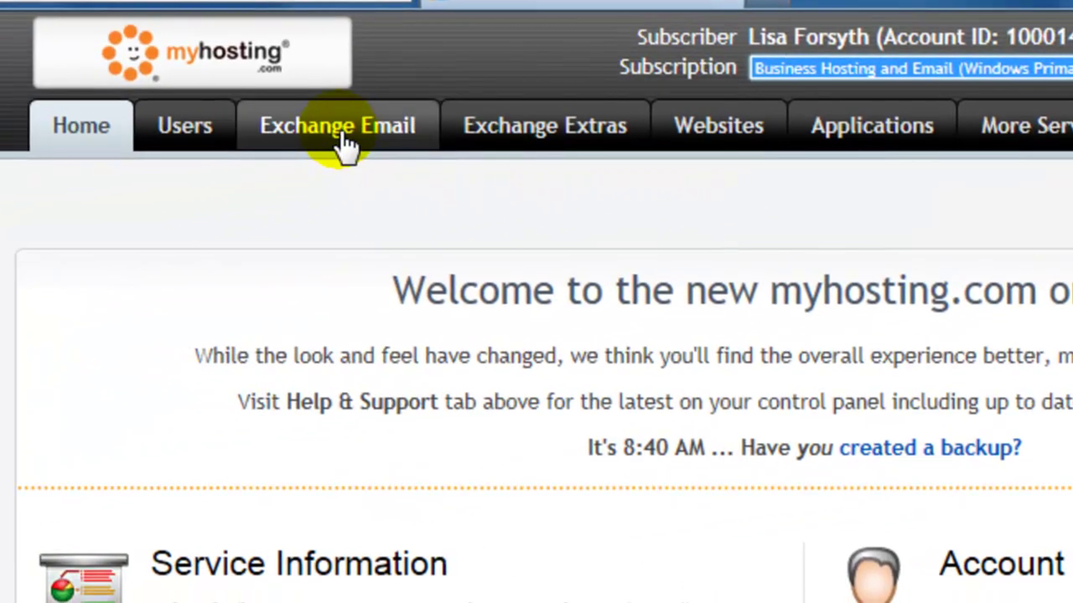
{"action": "left_click", "coordinate": [346, 144]}
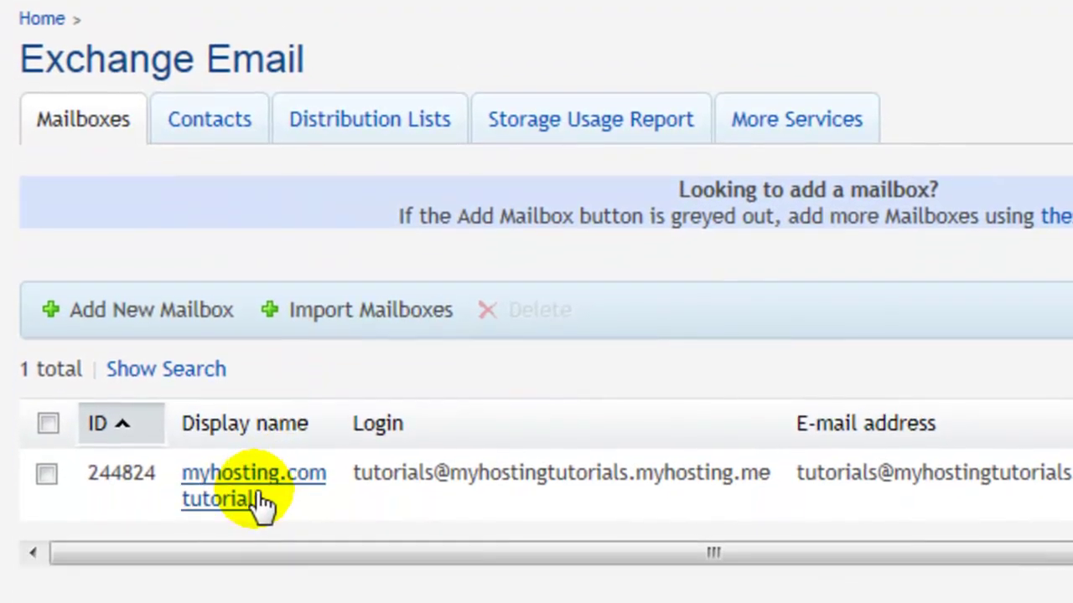
{"action": "left_click", "coordinate": [251, 498]}
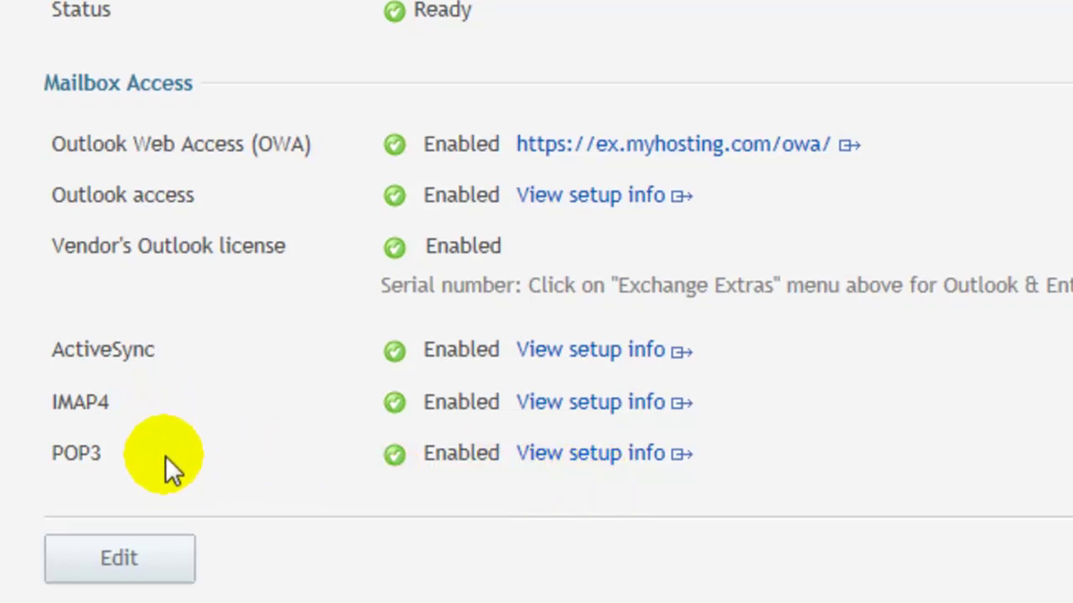
{"action": "left_click", "coordinate": [615, 461]}
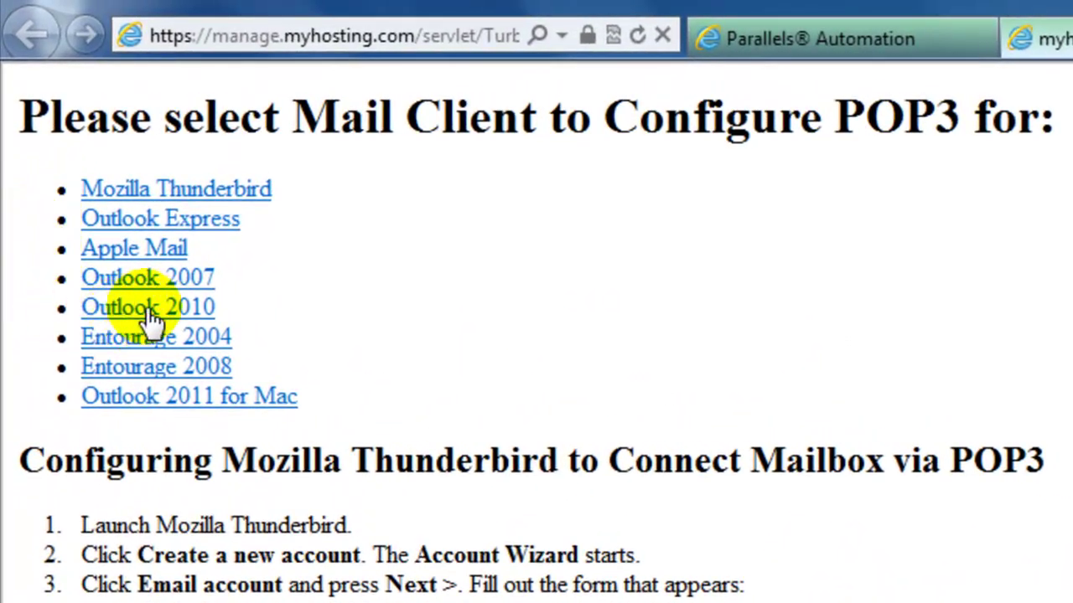
{"action": "left_click", "coordinate": [149, 310]}
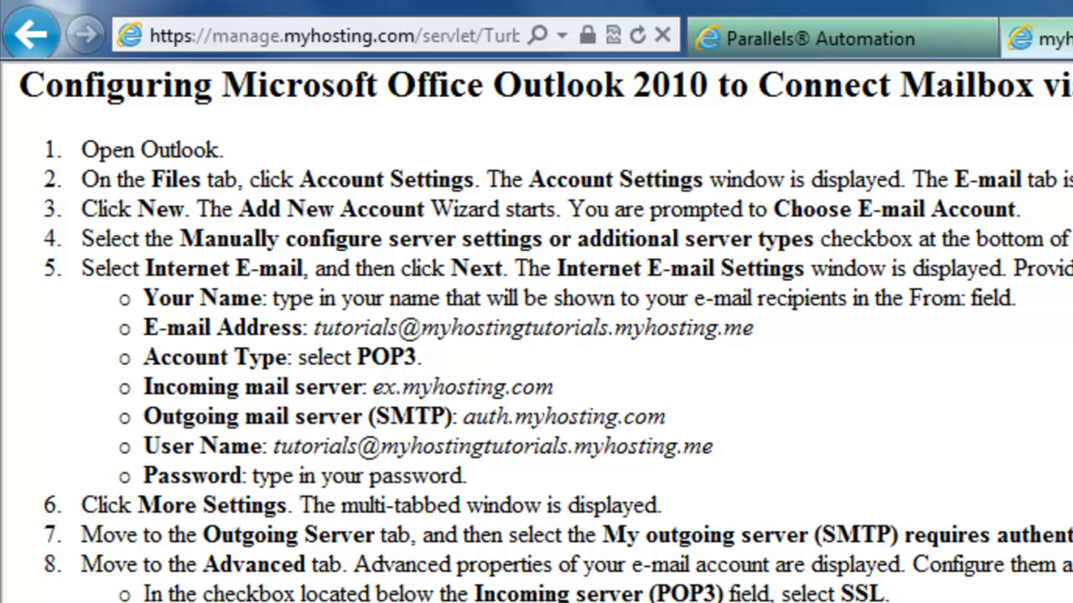
Launch Outlook 2010 with the tutorials profile and choose to set up an e-mail account
{"action": "key", "text": "super"}
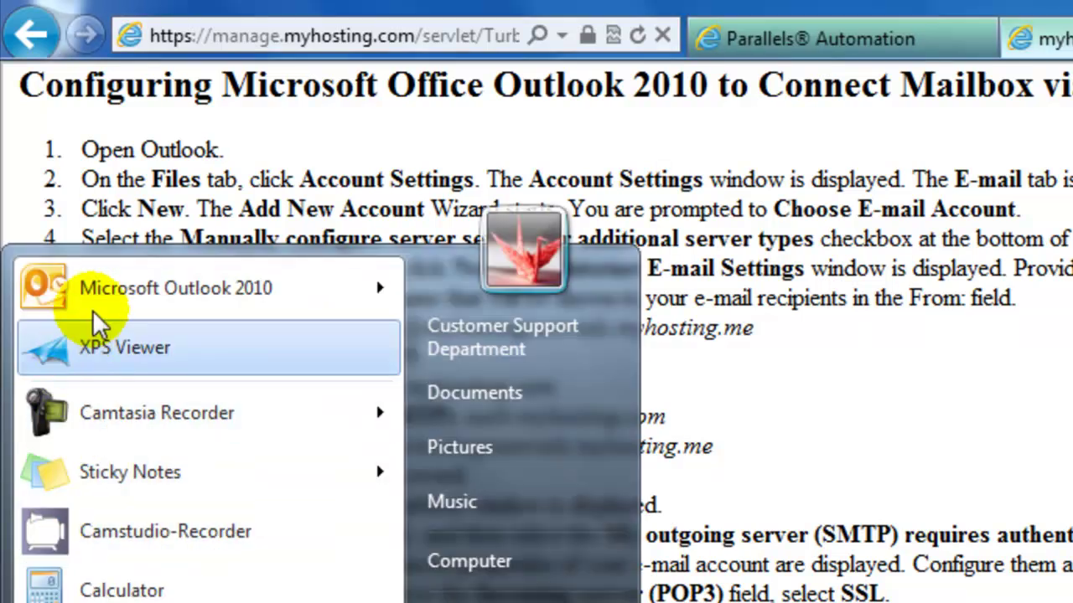
{"action": "left_click", "coordinate": [109, 218]}
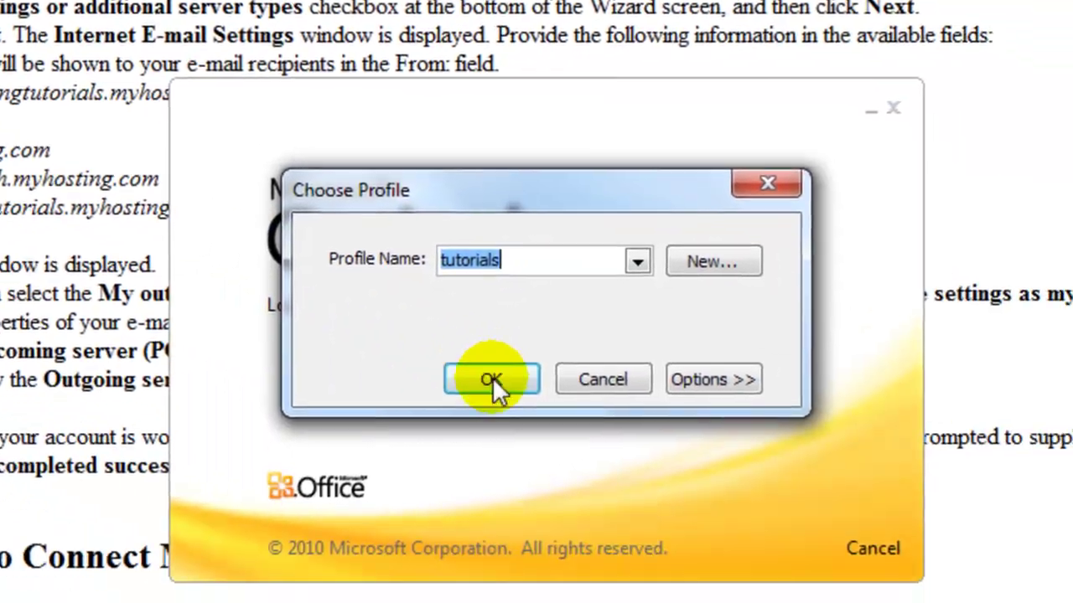
{"action": "left_click", "coordinate": [491, 378]}
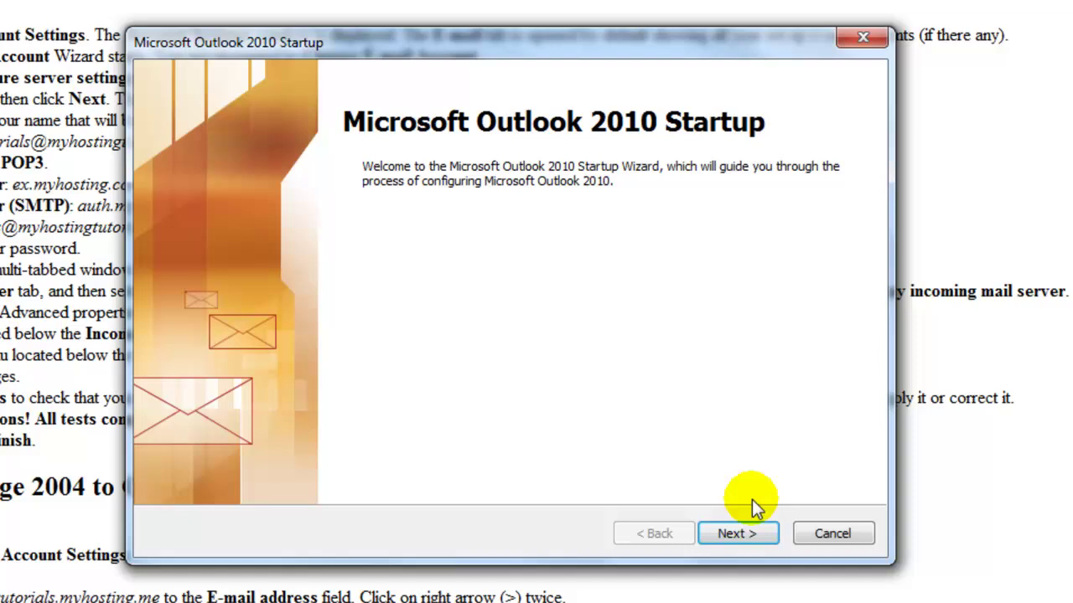
{"action": "left_click", "coordinate": [754, 538]}
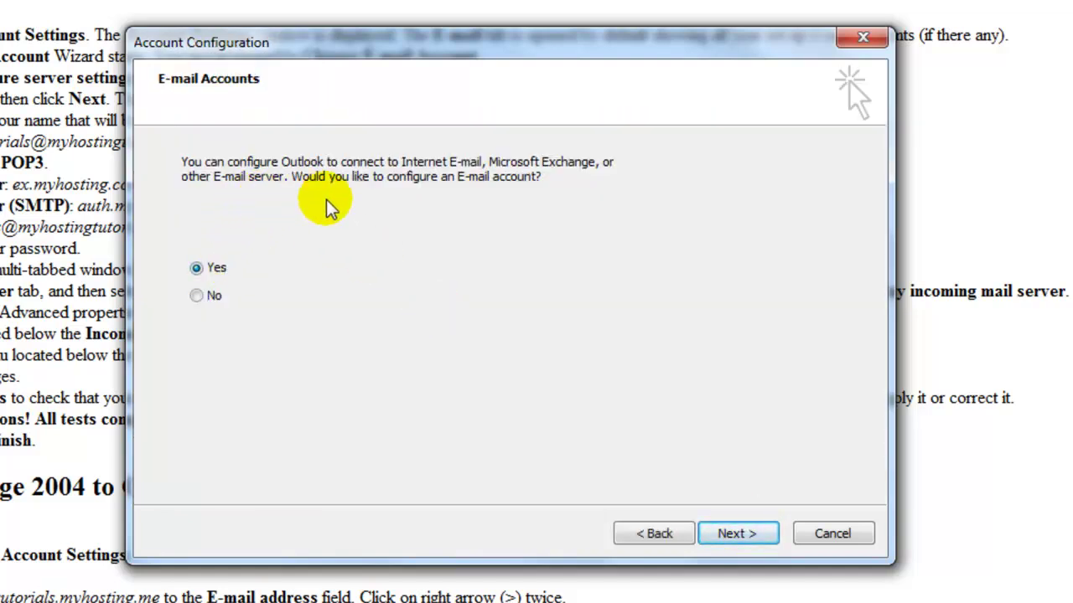
{"action": "left_click", "coordinate": [734, 534]}
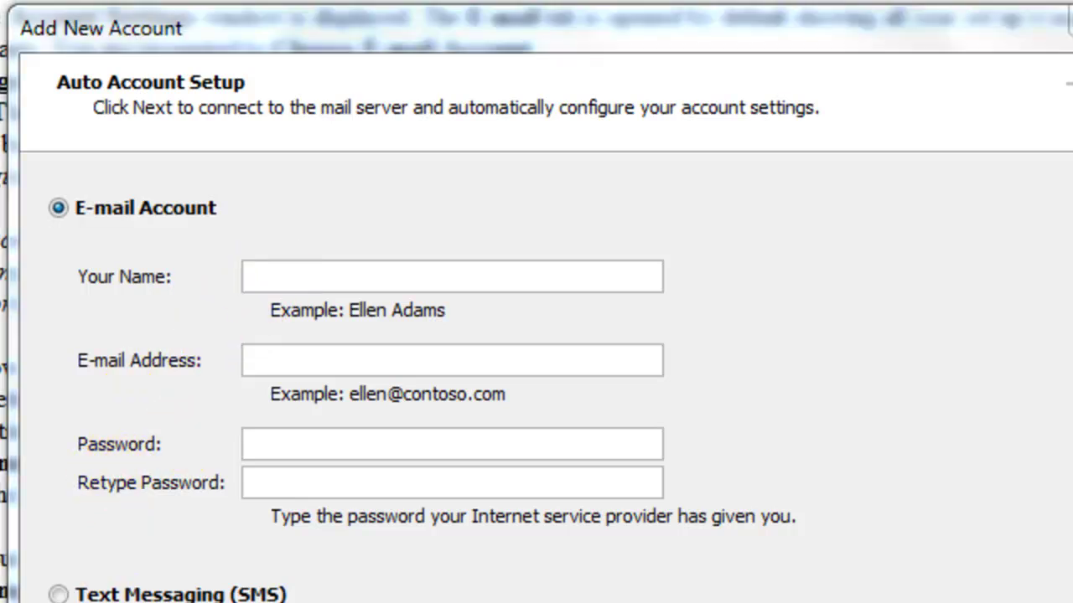
Copy 'myhosting.com Tutorials' from the note into the Your Name field
{"action": "key", "text": "alt+Tab"}
{"action": "left_click", "coordinate": [474, 365]}
{"action": "left_click_drag", "start_coordinate": [474, 364], "coordinate": [228, 356]}
{"action": "key", "text": "ctrl+c"}
{"action": "key", "text": "alt+Tab"}
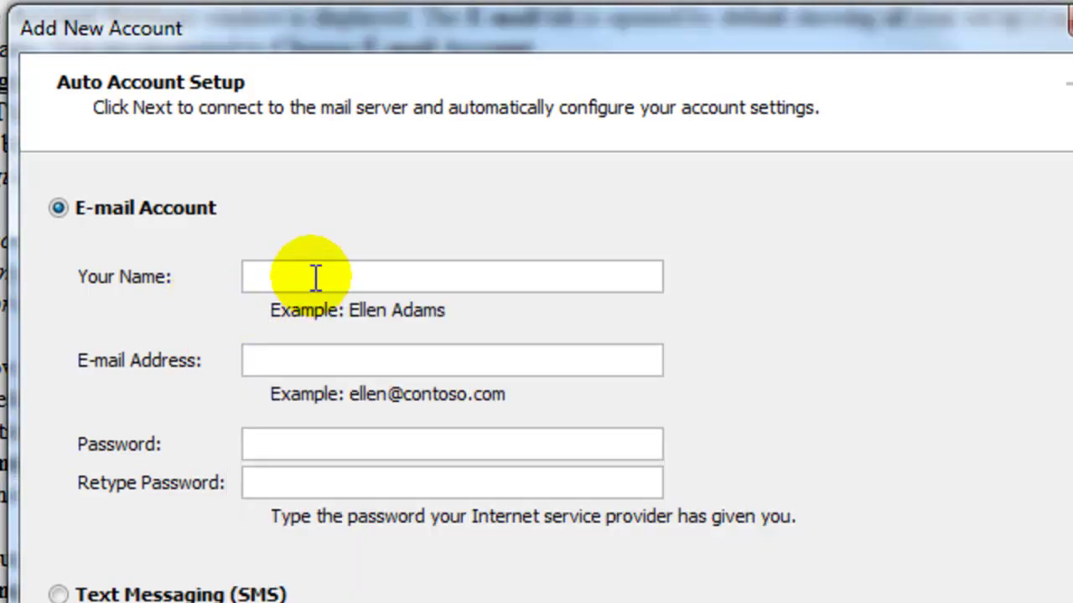
{"action": "left_click", "coordinate": [311, 280]}
{"action": "key", "text": "ctrl+v"}
Copy the mailbox e-mail address from the note into the E-mail Address field
{"action": "key", "text": "alt+Tab"}
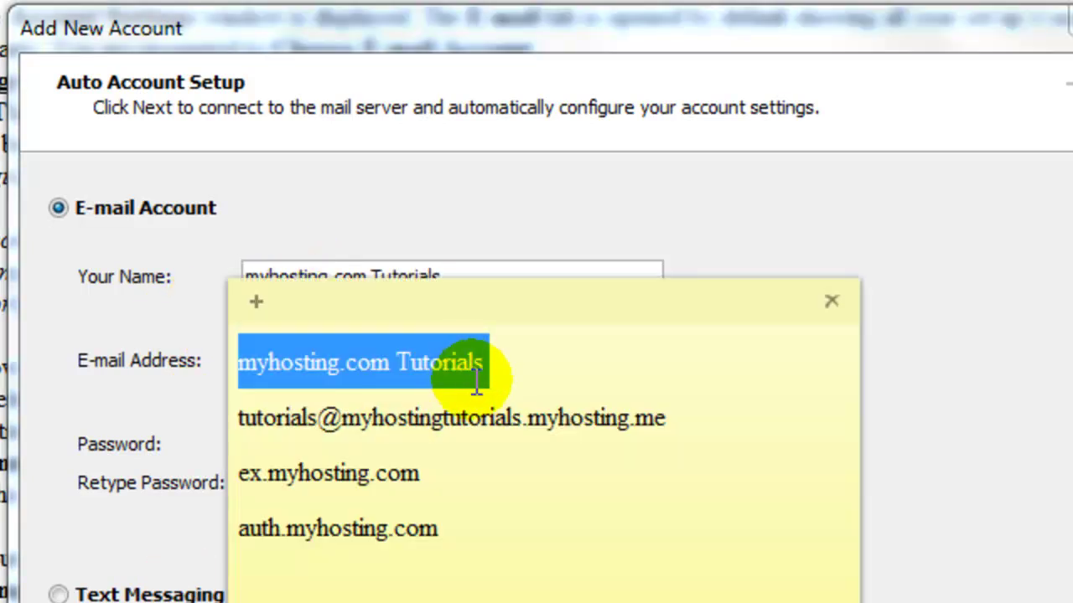
{"action": "left_click", "coordinate": [513, 416]}
{"action": "left_click", "coordinate": [663, 417]}
{"action": "left_click_drag", "start_coordinate": [664, 417], "coordinate": [240, 411]}
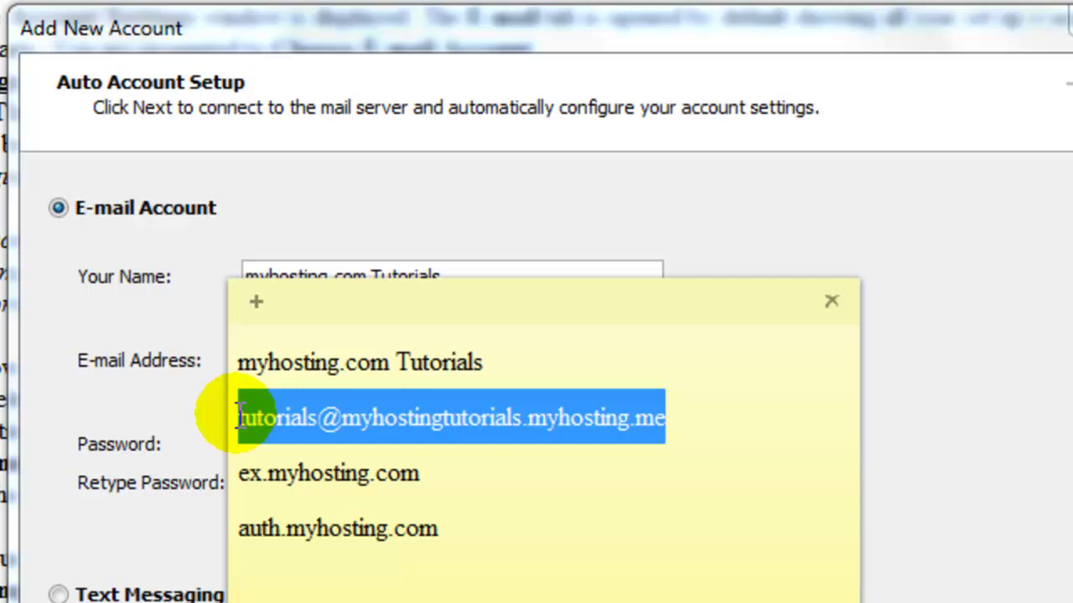
{"action": "key", "text": "ctrl+c"}
{"action": "key", "text": "alt+Tab"}
{"action": "left_click", "coordinate": [299, 367]}
{"action": "key", "text": "ctrl+v"}
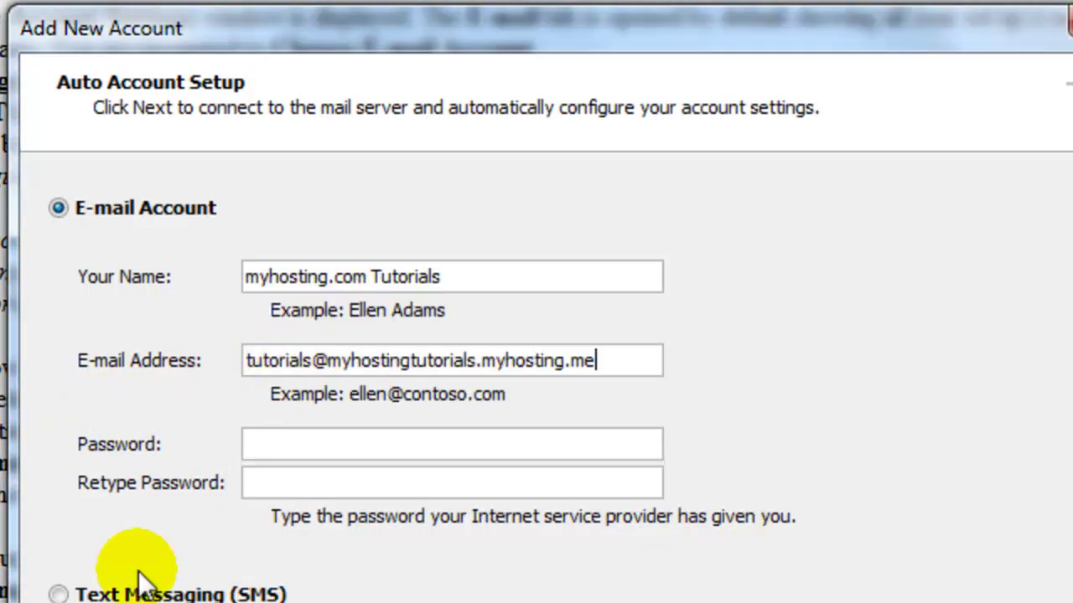
Enter the account password in the Password and Retype Password fields
{"action": "key", "text": "alt+Tab"}
{"action": "key", "text": "alt+Tab"}
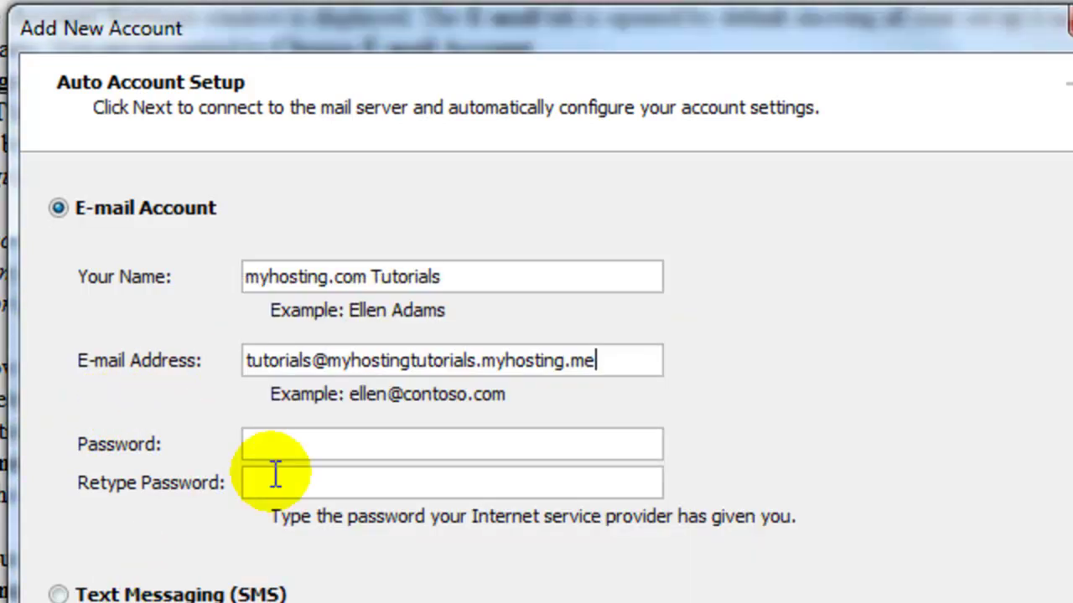
{"action": "left_click", "coordinate": [337, 434]}
{"action": "type", "text": "*******"}
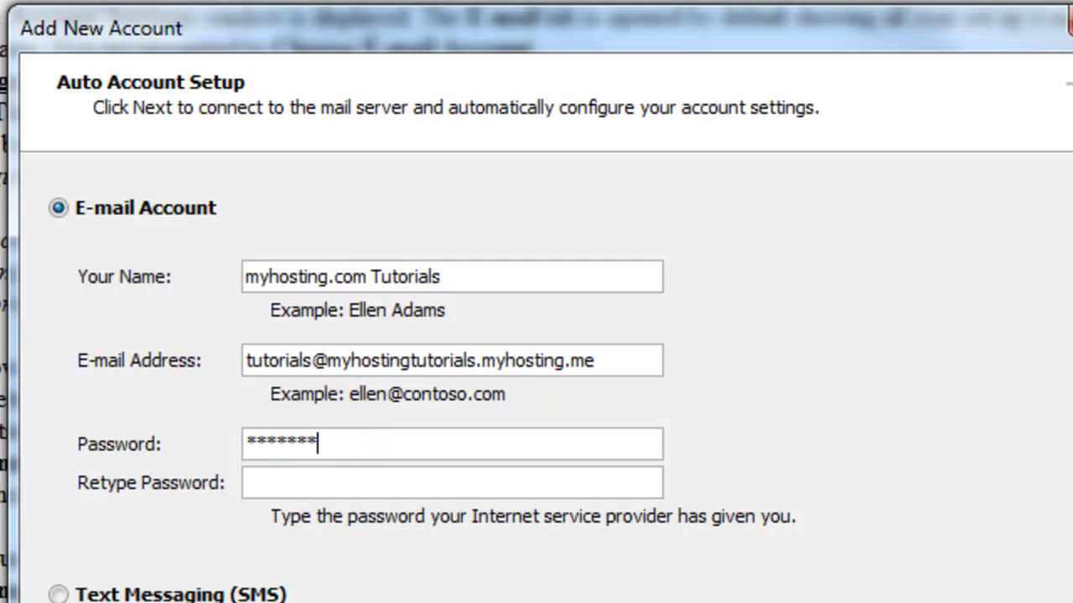
{"action": "left_click", "coordinate": [347, 486]}
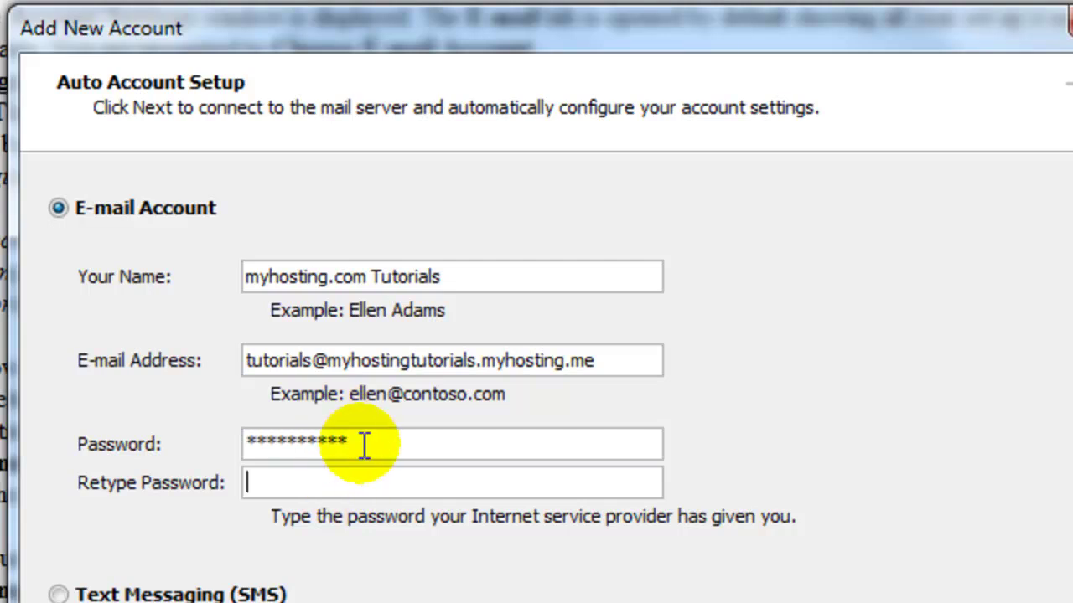
{"action": "type", "text": "*********"}
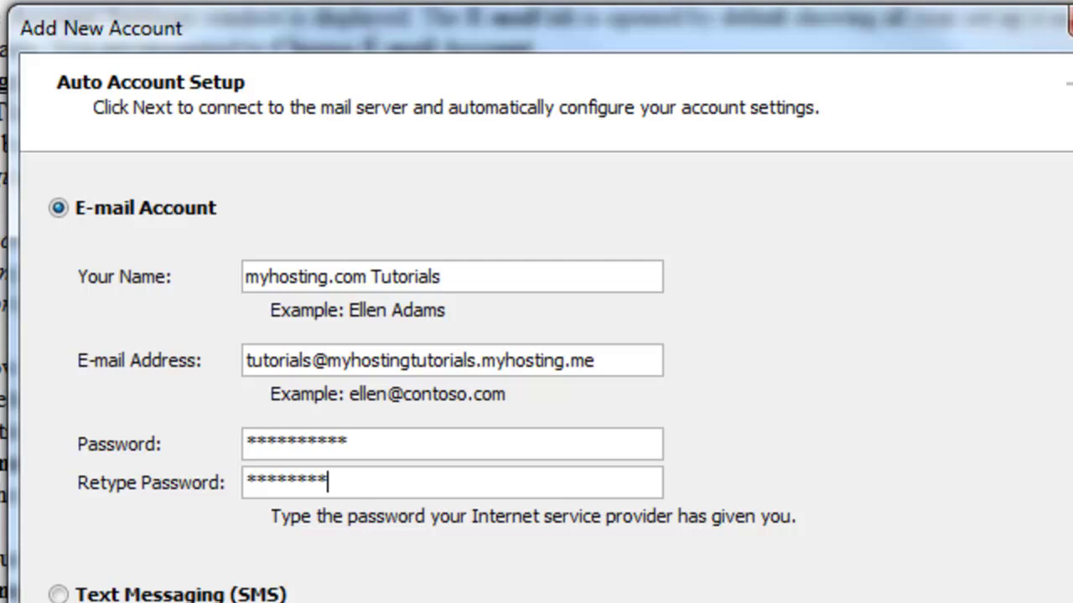
{"action": "type", "text": "**"}
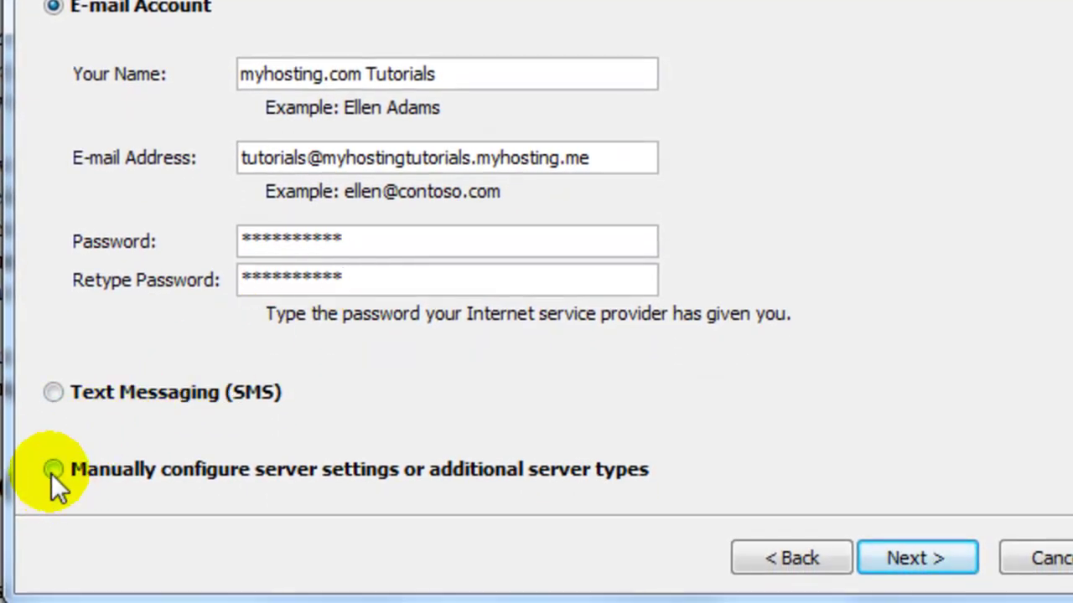
Choose manual server configuration with the Internet E-mail service
{"action": "left_click", "coordinate": [52, 471]}
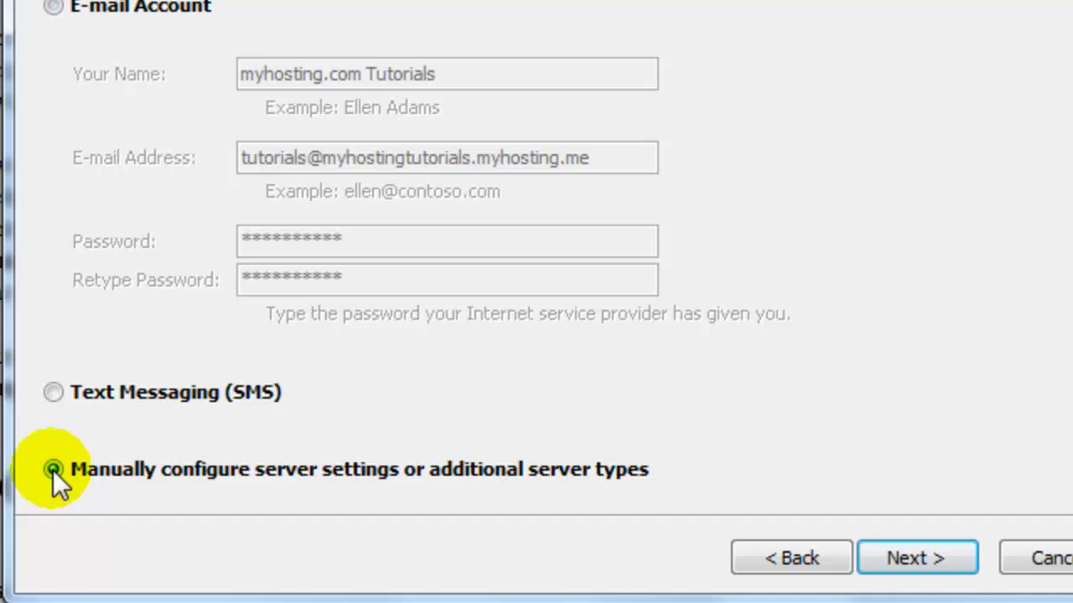
{"action": "left_click", "coordinate": [920, 549]}
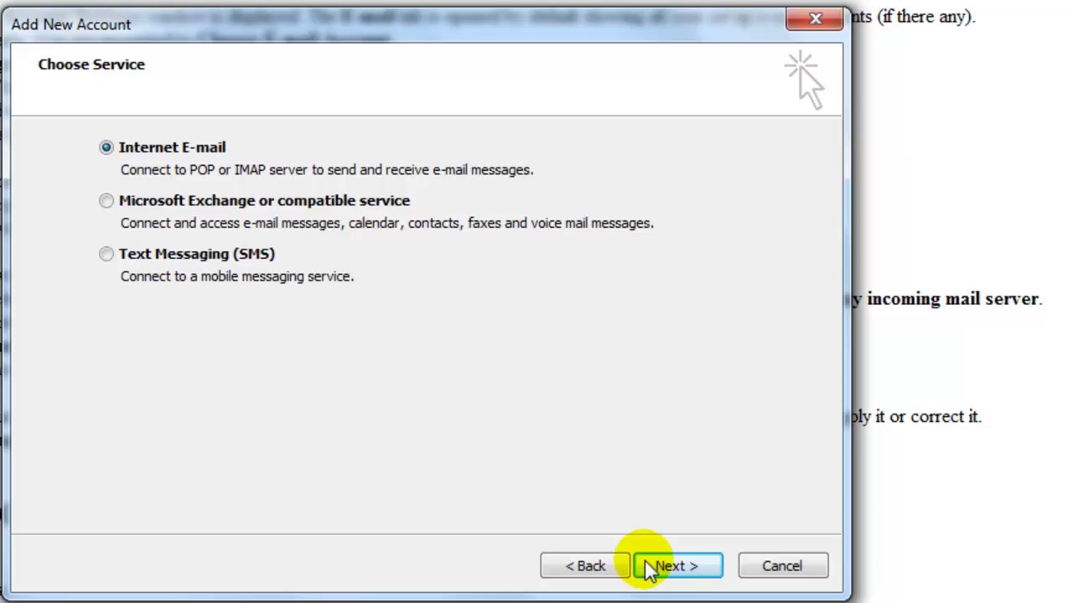
{"action": "left_click", "coordinate": [680, 568]}
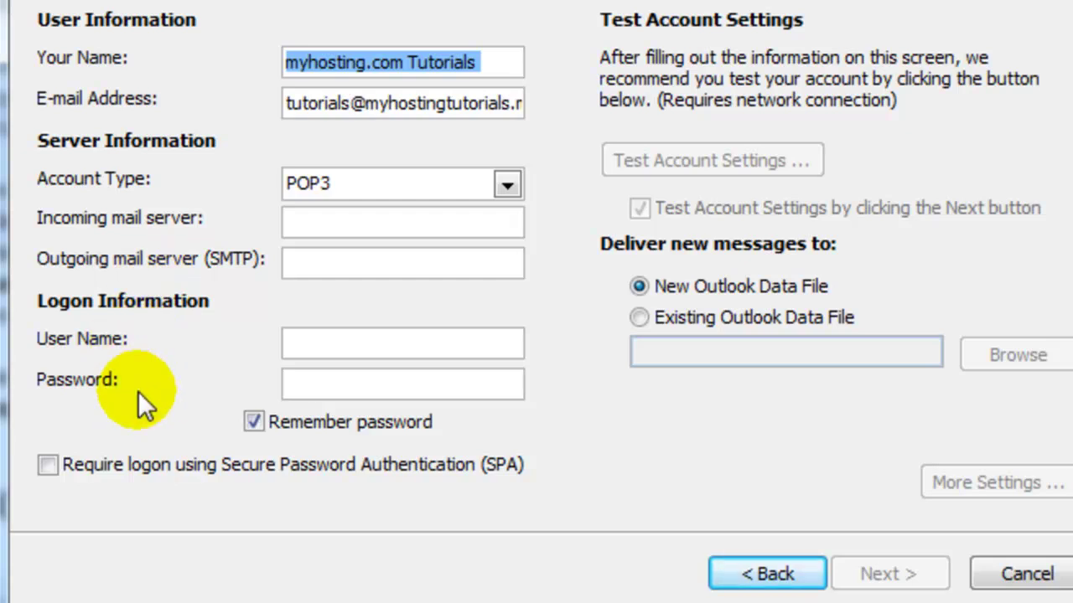
Set ex.myhosting.com as incoming and auth.myhosting.com as outgoing mail server
{"action": "key", "text": "alt+Tab"}
{"action": "left_click_drag", "start_coordinate": [404, 291], "coordinate": [221, 297]}
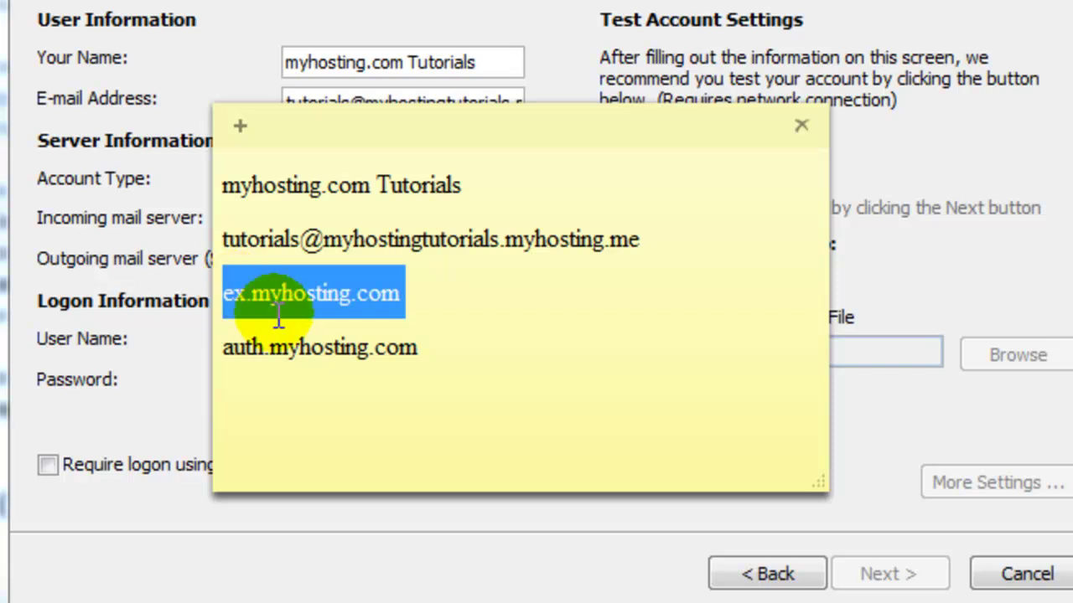
{"action": "left_click", "coordinate": [192, 385]}
{"action": "left_click", "coordinate": [333, 227]}
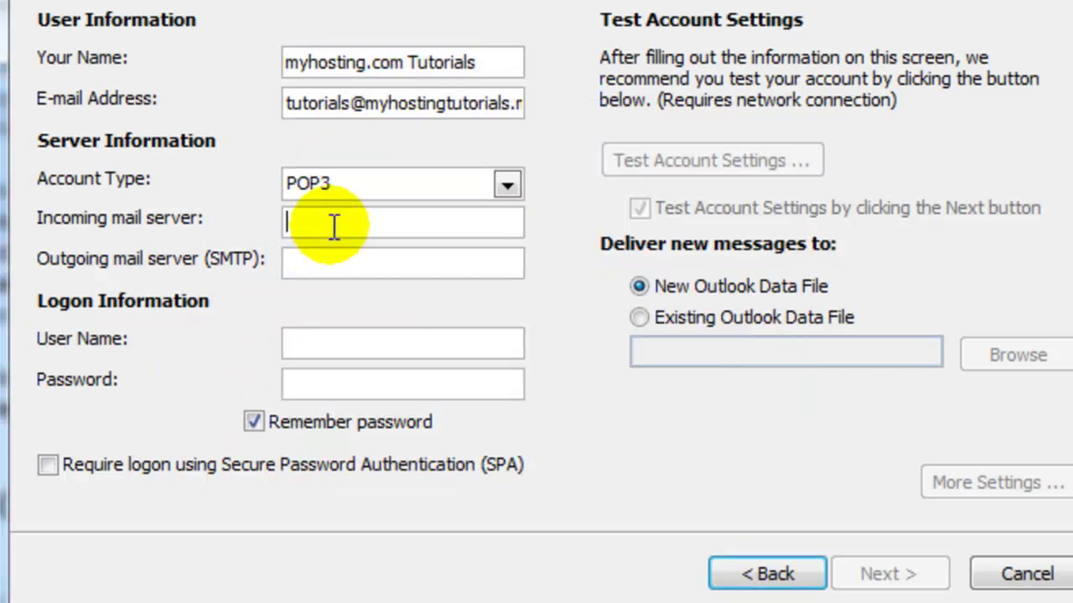
{"action": "key", "text": "ctrl+v"}
{"action": "key", "text": "alt+Tab"}
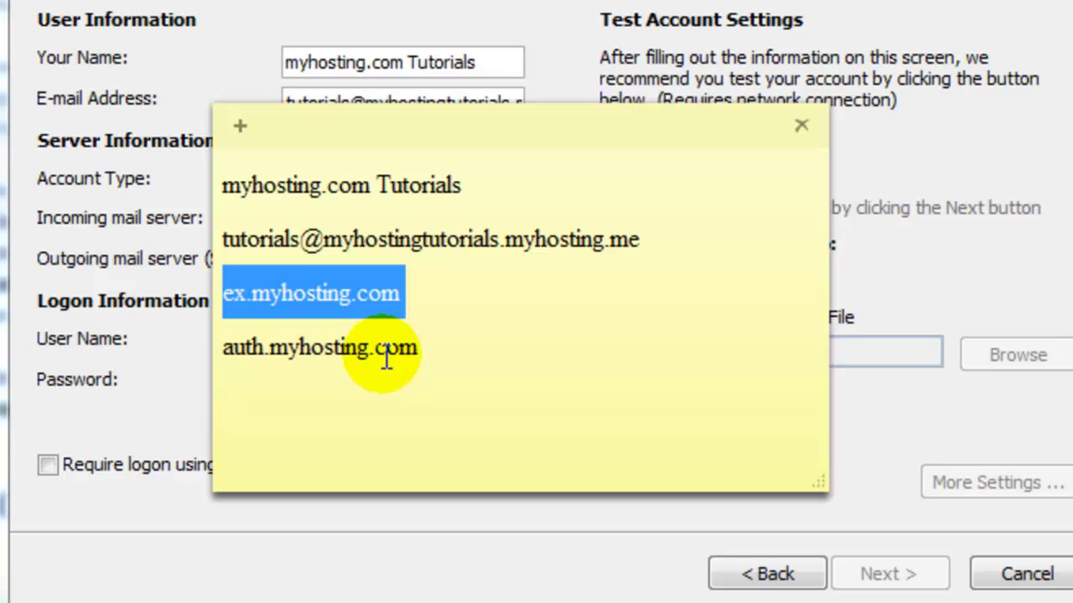
{"action": "left_click_drag", "start_coordinate": [417, 349], "coordinate": [225, 353]}
{"action": "key", "text": "ctrl+c"}
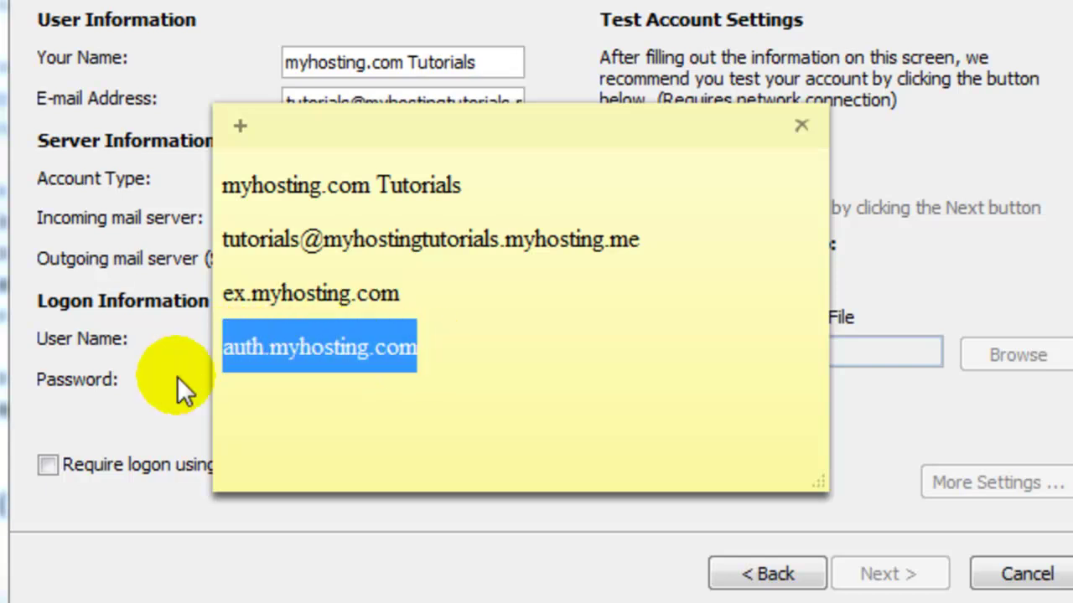
{"action": "key", "text": "alt+Tab"}
{"action": "left_click", "coordinate": [294, 263]}
{"action": "key", "text": "ctrl+v"}
Use the mailbox e-mail address as user name, enter the password, and remove stray trailing text
{"action": "left_click", "coordinate": [301, 342]}
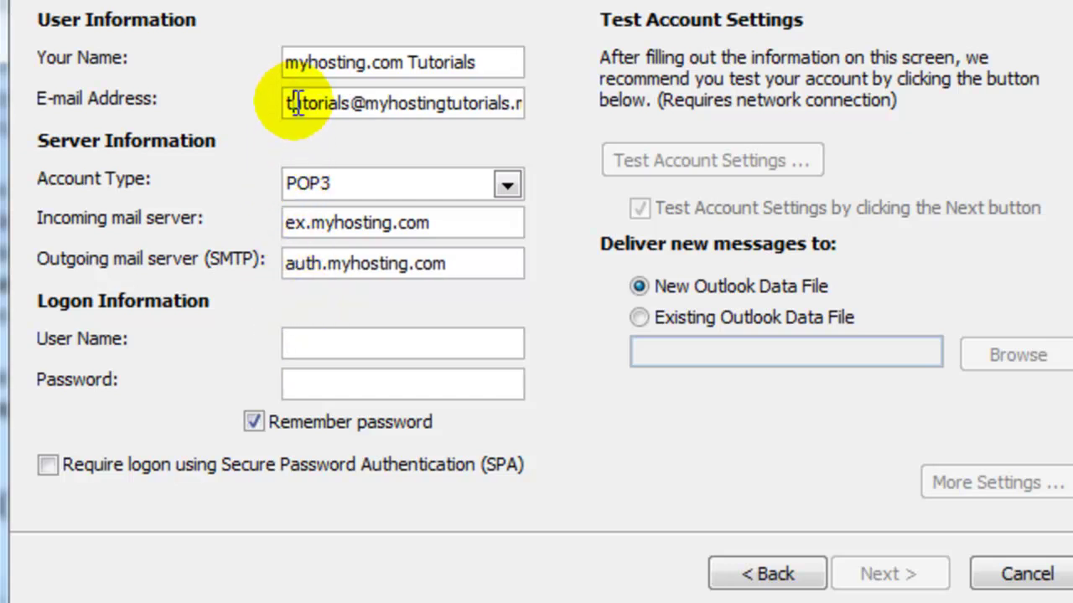
{"action": "left_click_drag", "start_coordinate": [288, 103], "coordinate": [605, 103]}
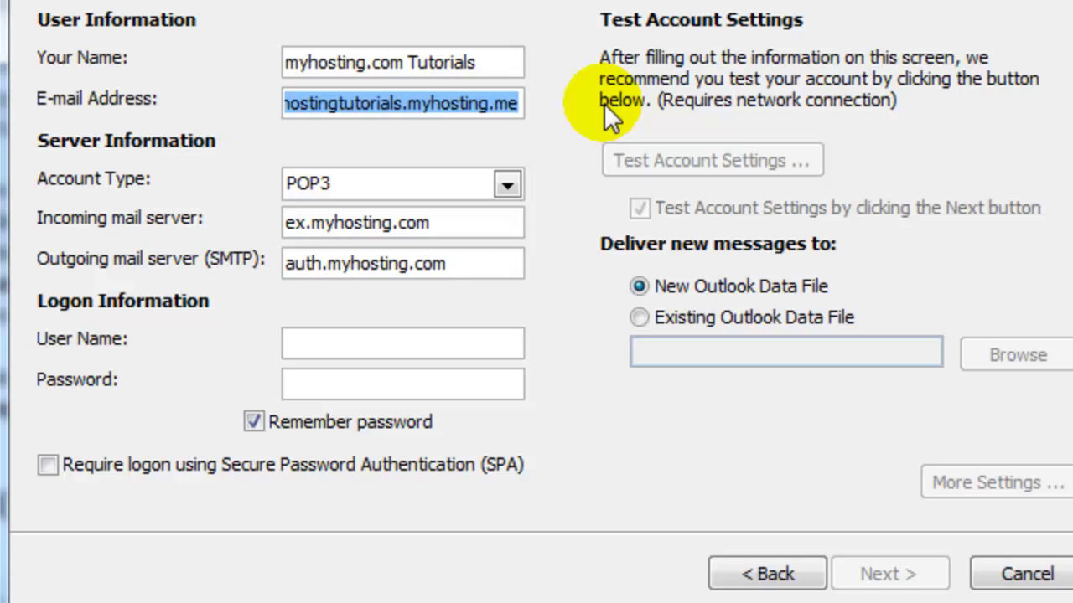
{"action": "key", "text": "ctrl+c"}
{"action": "left_click", "coordinate": [318, 337]}
{"action": "key", "text": "ctrl+v"}
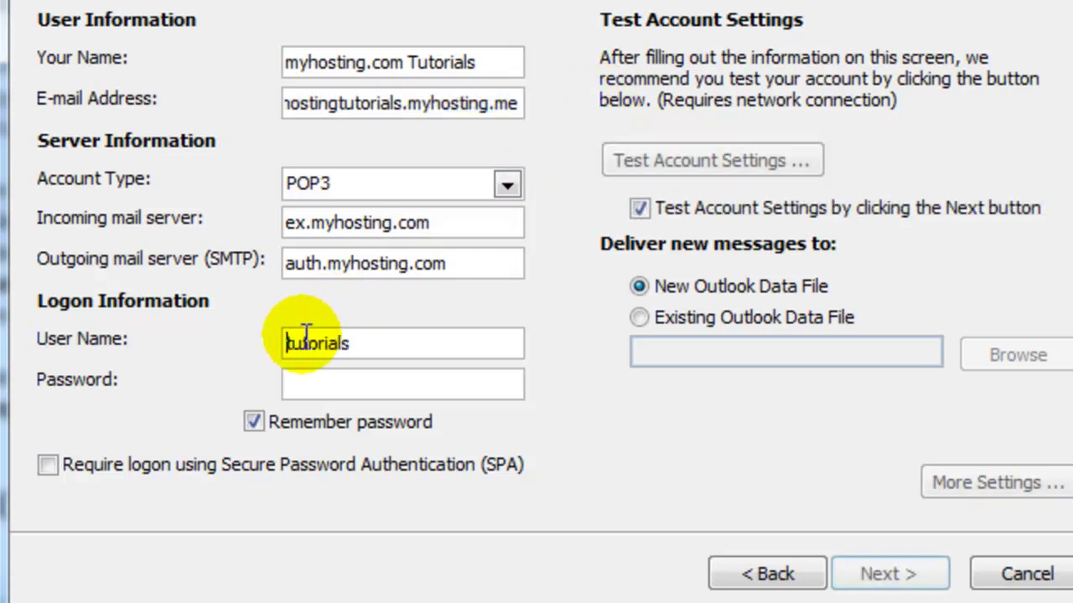
{"action": "left_click", "coordinate": [307, 386]}
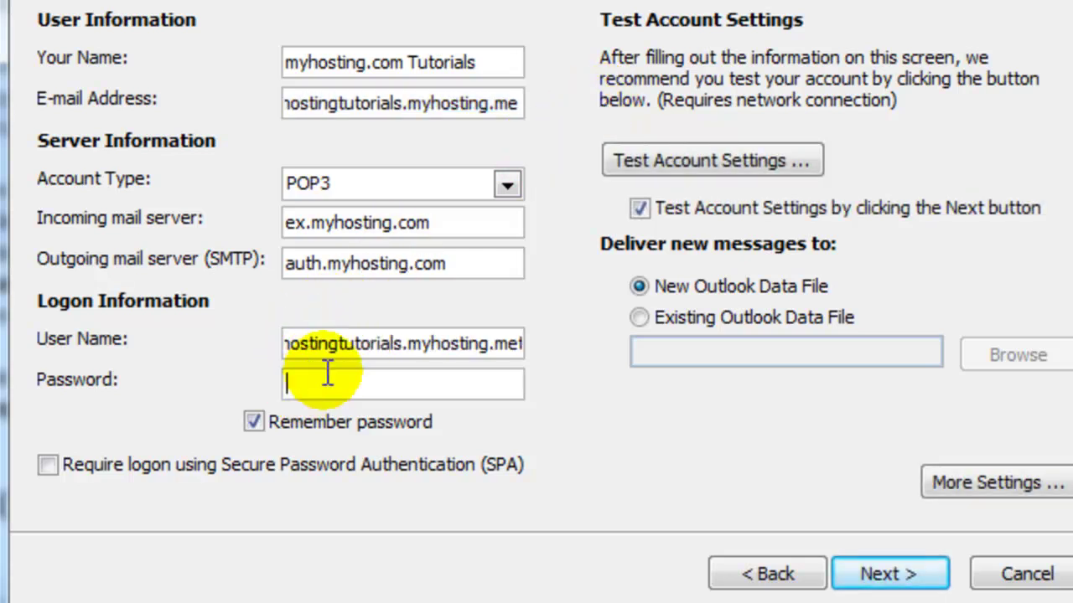
{"action": "type", "text": "******"}
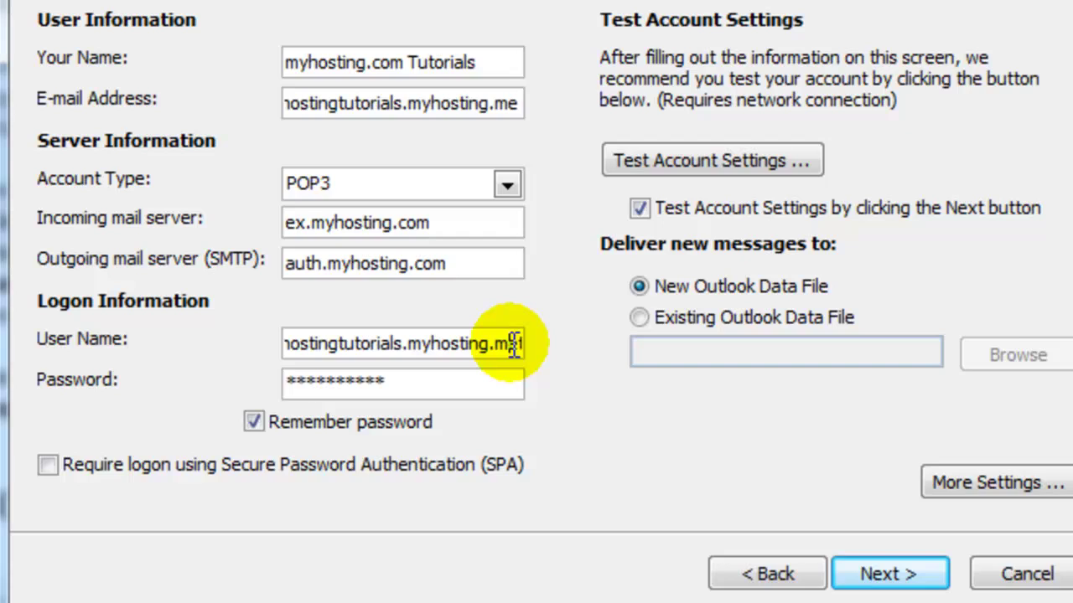
{"action": "left_click_drag", "start_coordinate": [513, 344], "coordinate": [627, 347]}
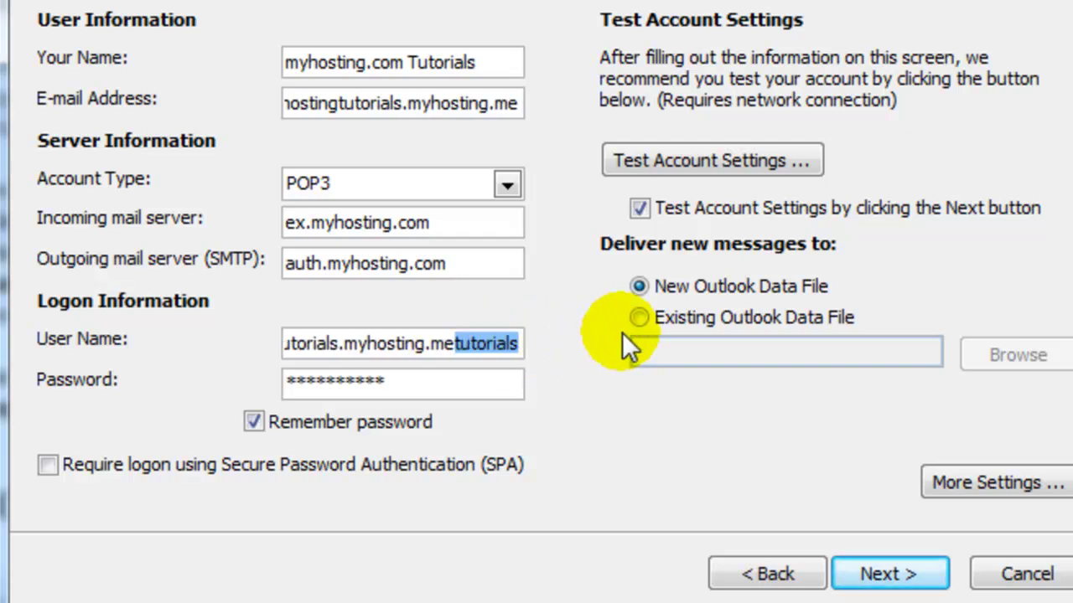
{"action": "key", "text": "Delete"}
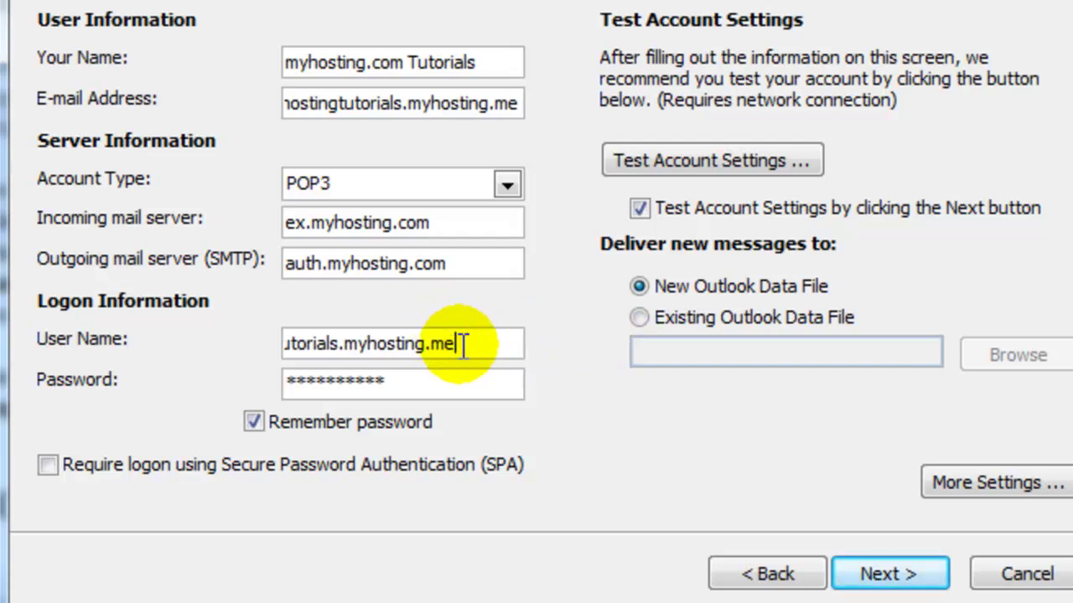
{"action": "left_click_drag", "start_coordinate": [462, 343], "coordinate": [184, 349]}
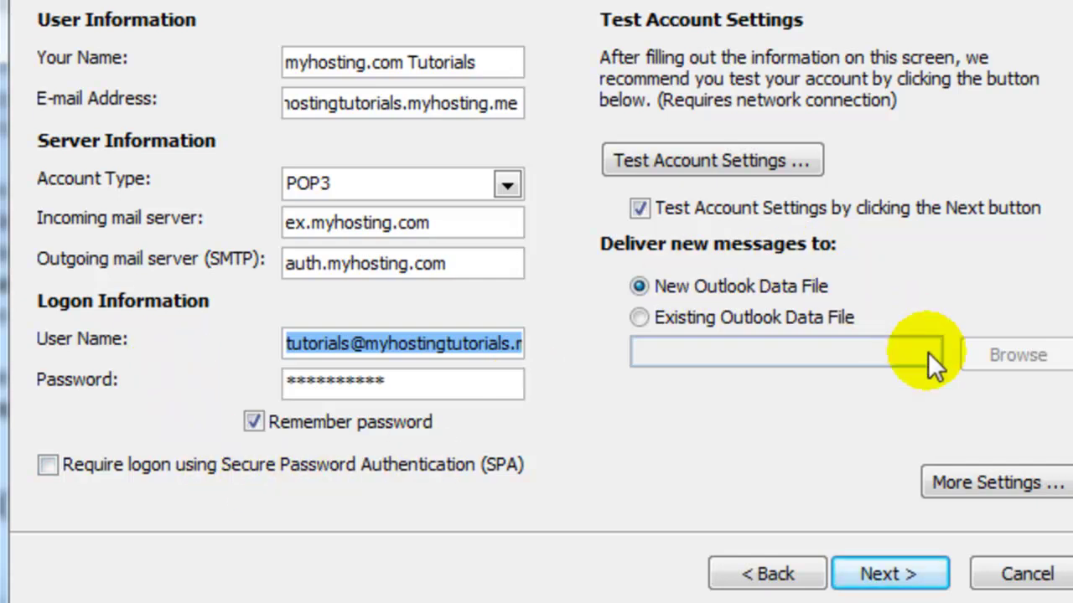
Require authentication for the outgoing SMTP server in the extended settings
{"action": "left_click", "coordinate": [954, 476]}
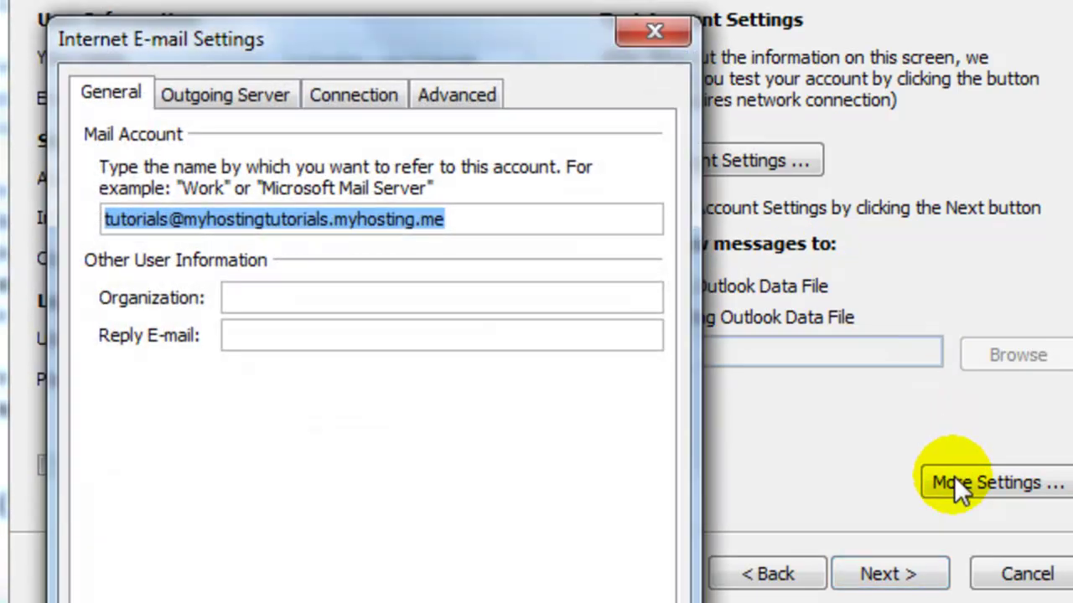
{"action": "left_click", "coordinate": [234, 96]}
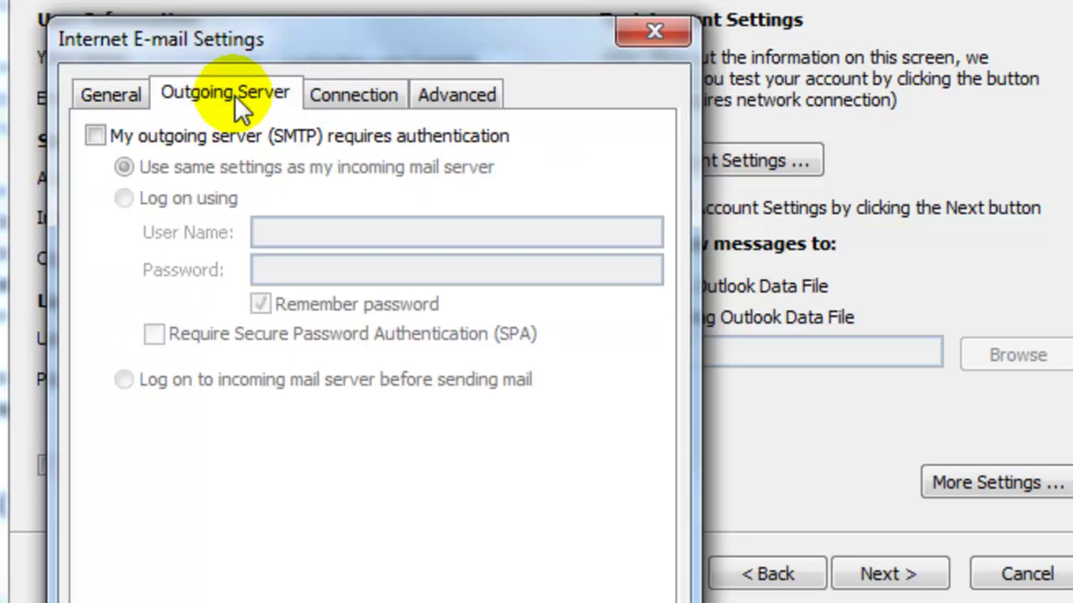
{"action": "left_click", "coordinate": [95, 136]}
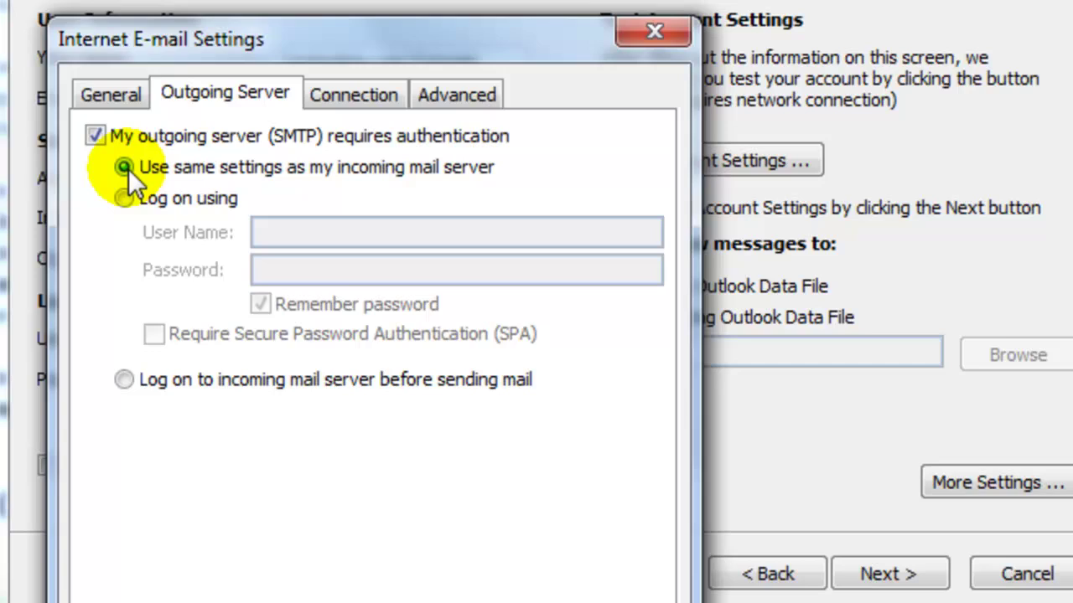
Use SSL on incoming POP3 port 995 and TLS for outgoing mail, then apply
{"action": "left_click", "coordinate": [452, 94]}
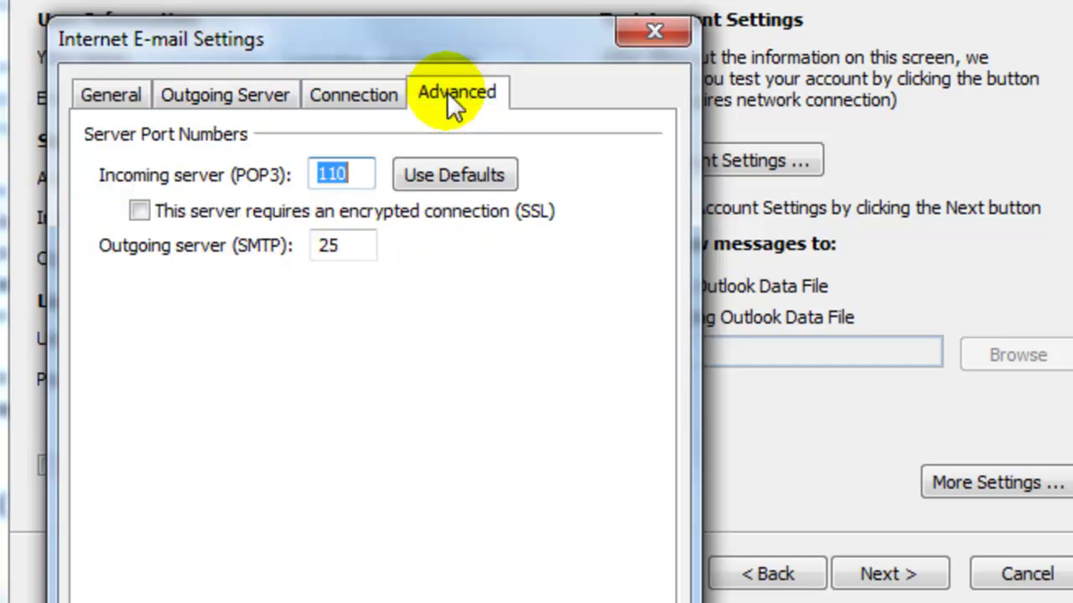
{"action": "left_click", "coordinate": [139, 211]}
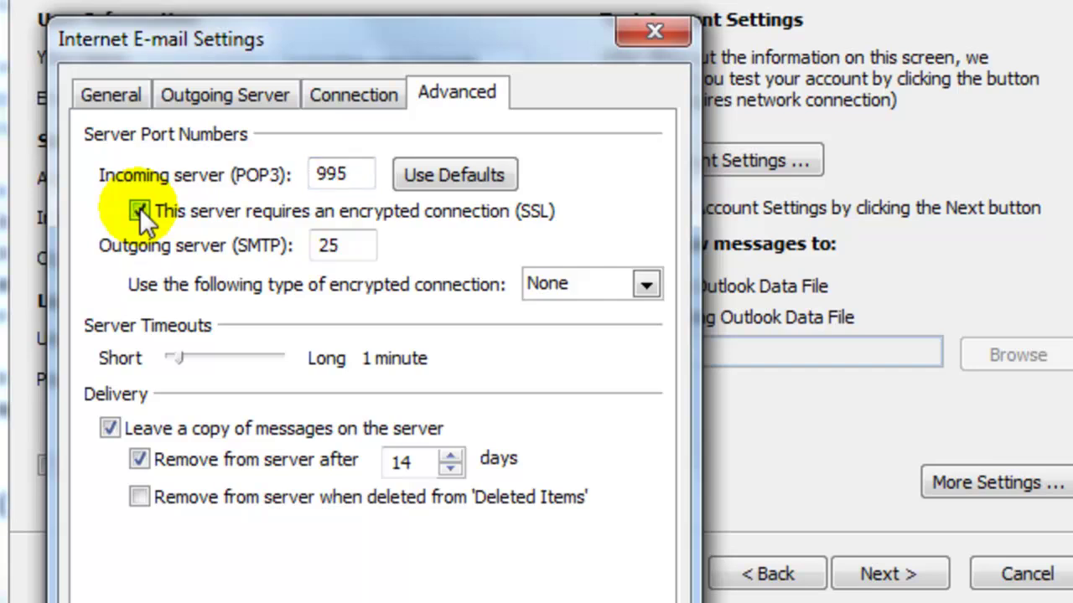
{"action": "left_click", "coordinate": [648, 285]}
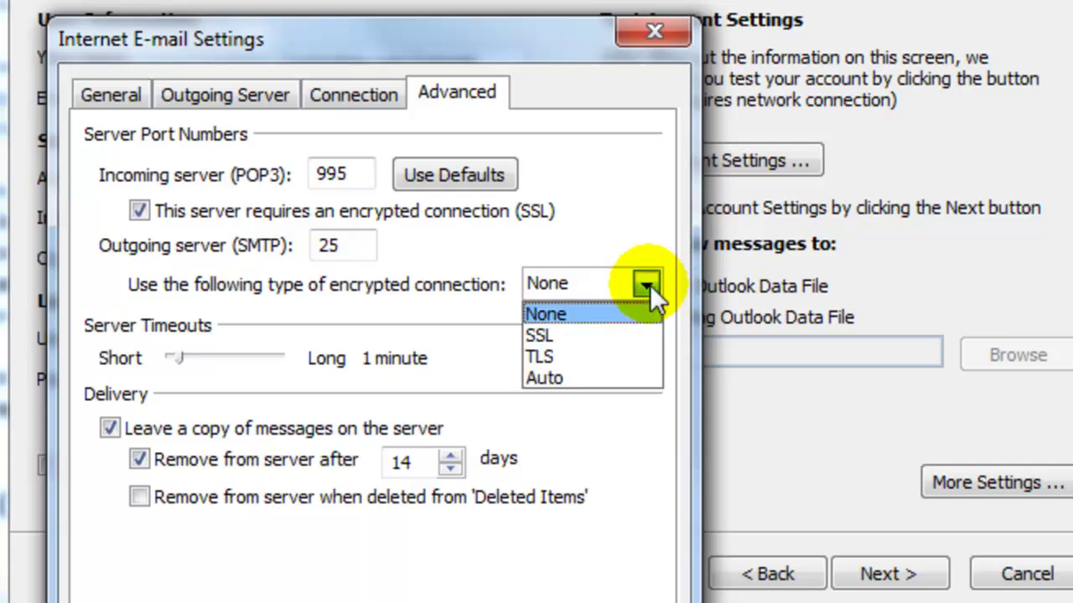
{"action": "left_click", "coordinate": [625, 352]}
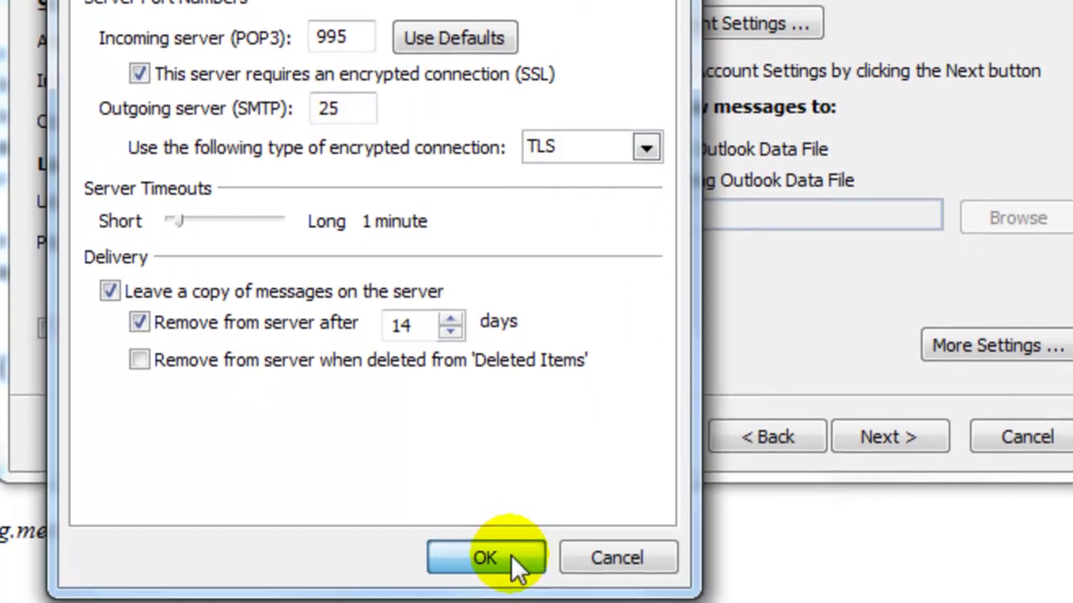
{"action": "left_click", "coordinate": [510, 557]}
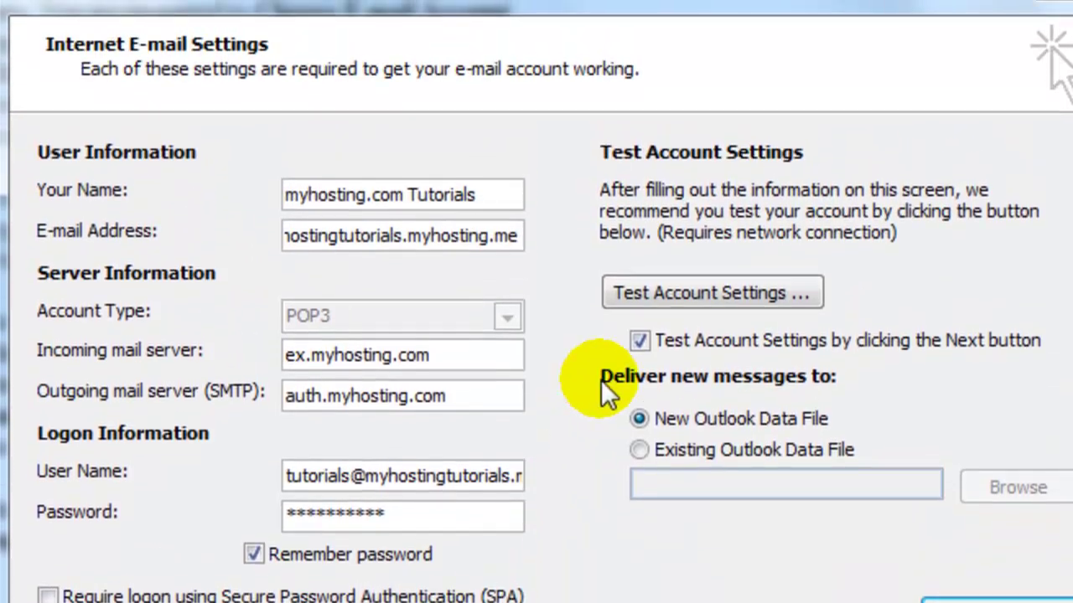
Test the account settings, confirm POP3 logon and test e-mail succeed, then rerun via Next
{"action": "left_click", "coordinate": [701, 292]}
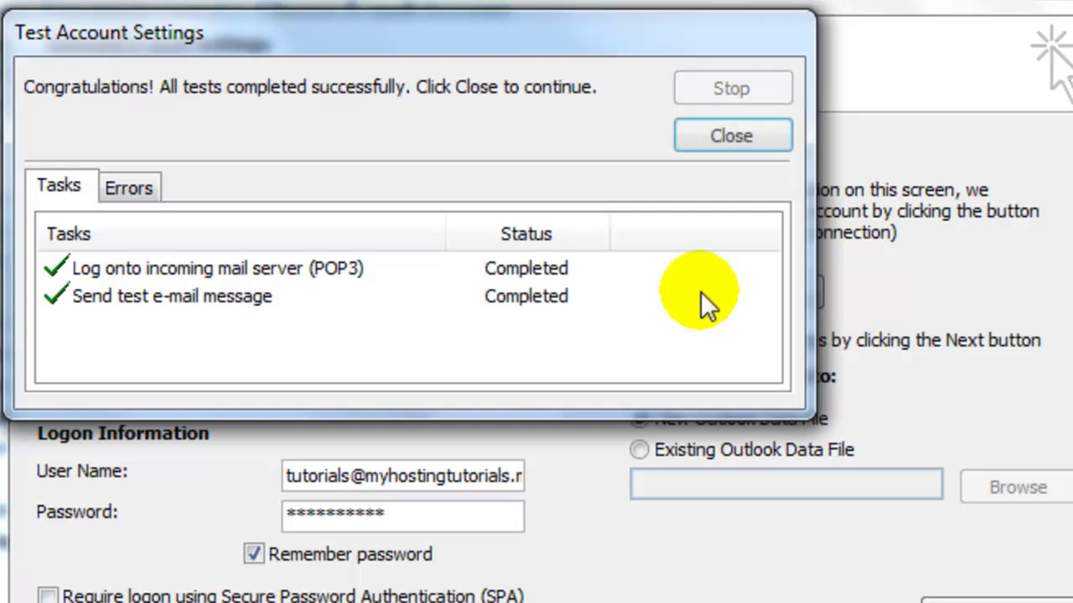
{"action": "left_click", "coordinate": [759, 139]}
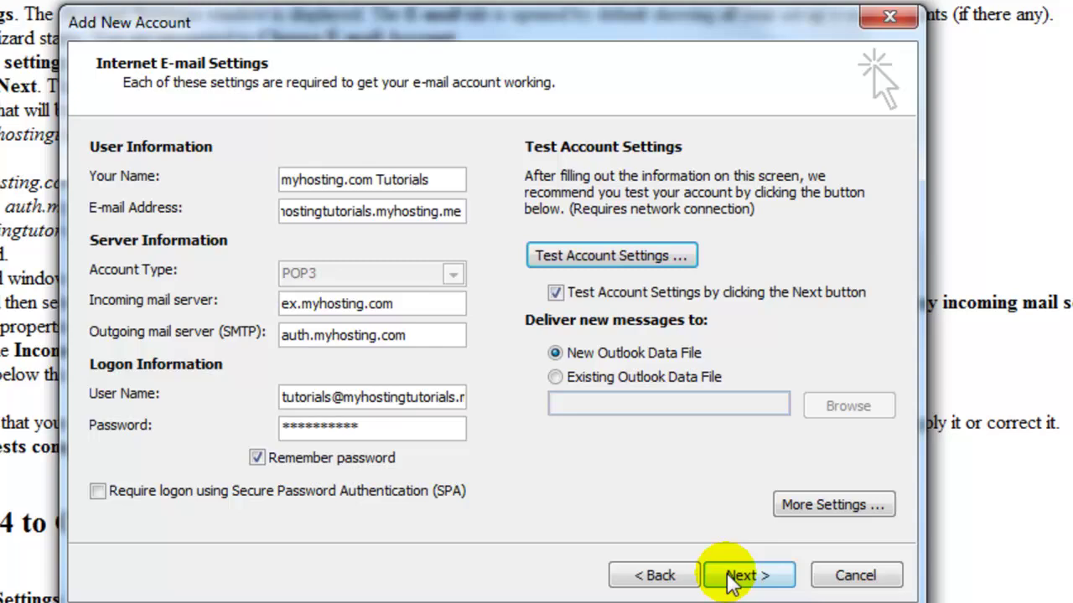
{"action": "left_click", "coordinate": [738, 576]}
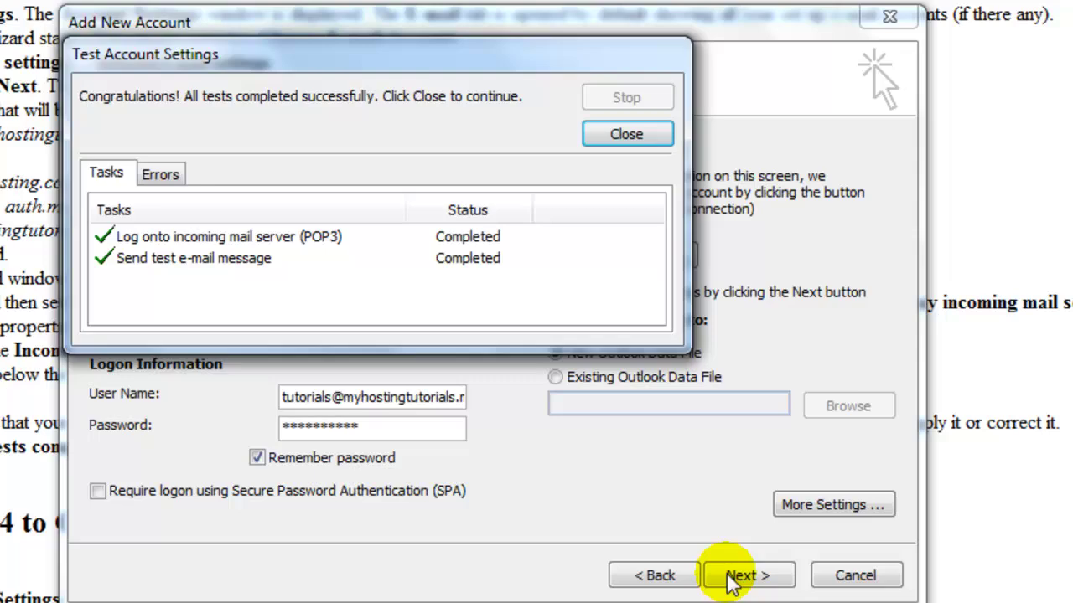
Close the test results, finish the wizard, and dismiss the Office activation notice
{"action": "left_click", "coordinate": [659, 134]}
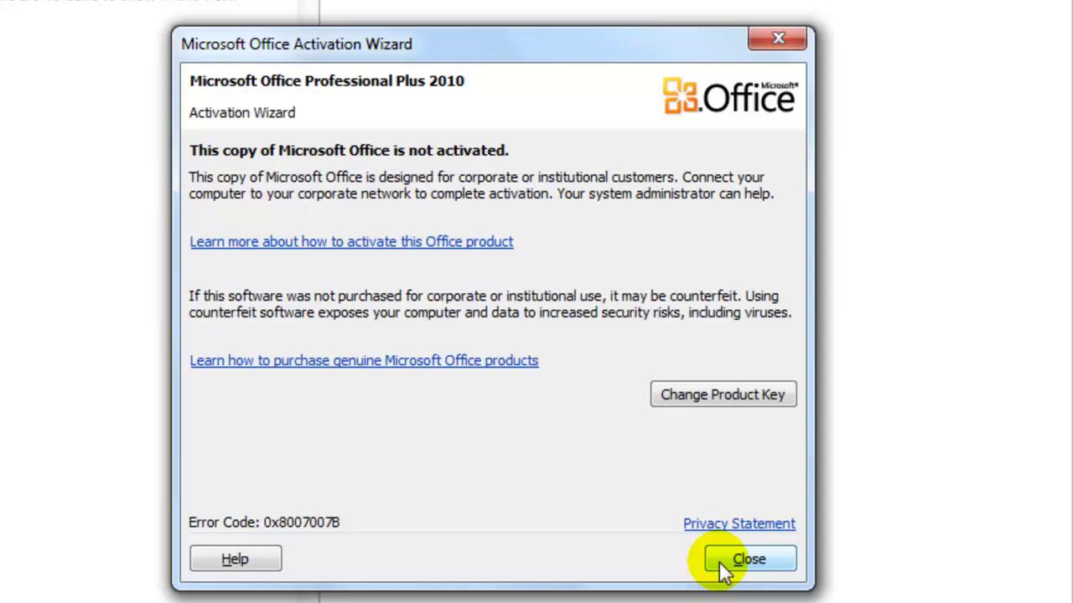
{"action": "left_click", "coordinate": [748, 559]}
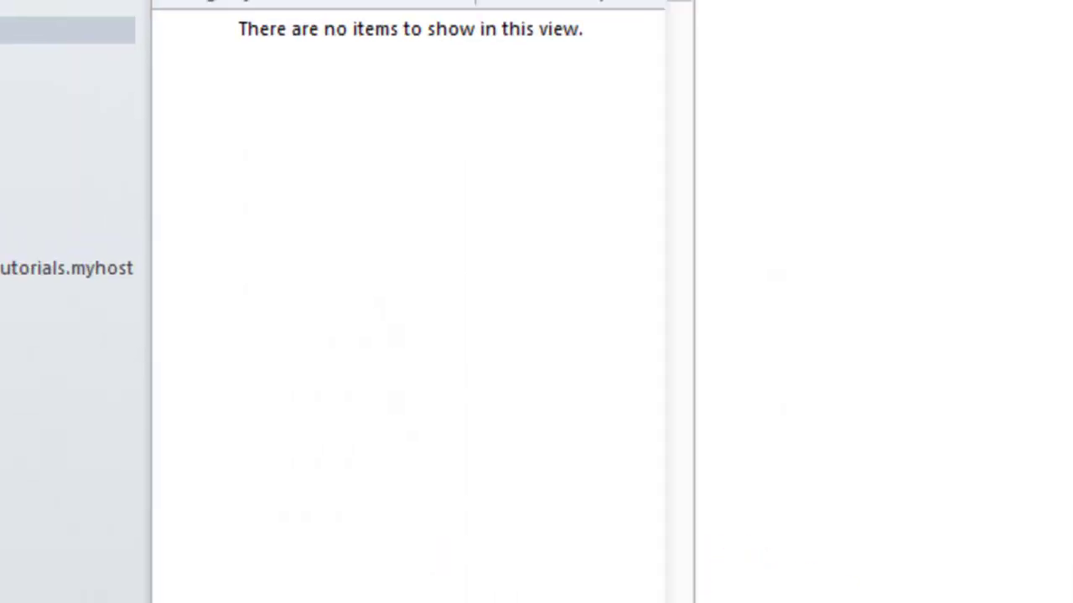